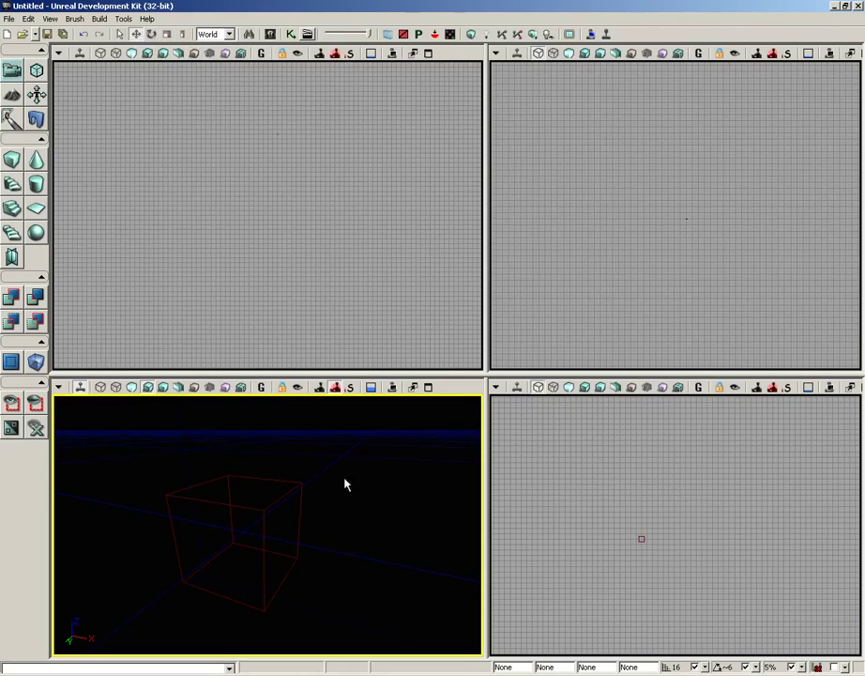
Maximize the perspective viewport and translate the red cube brush along its X, Y and Z axes and in the XZ plane
{"action": "left_click", "coordinate": [429, 387]}
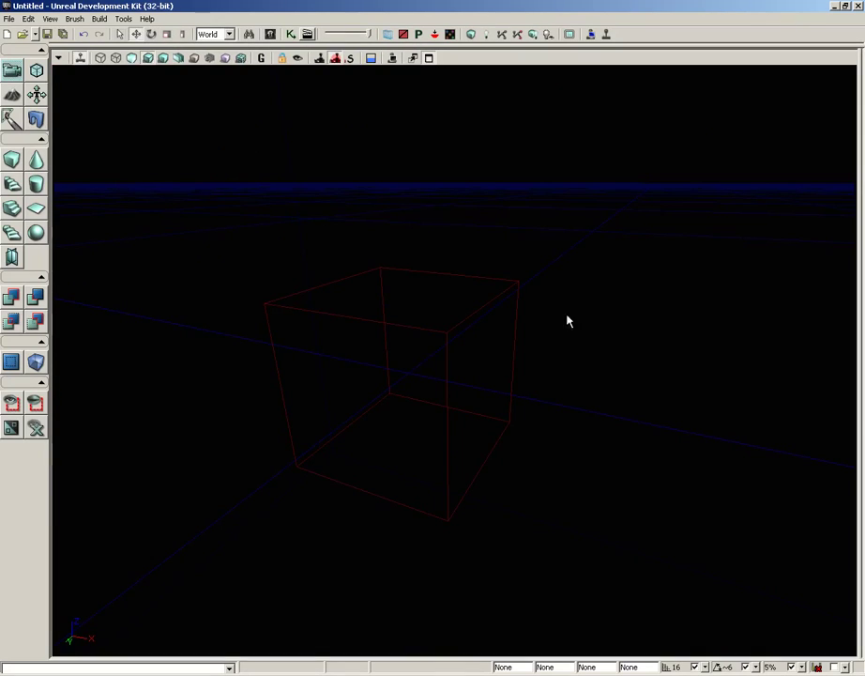
{"action": "left_click", "coordinate": [491, 299]}
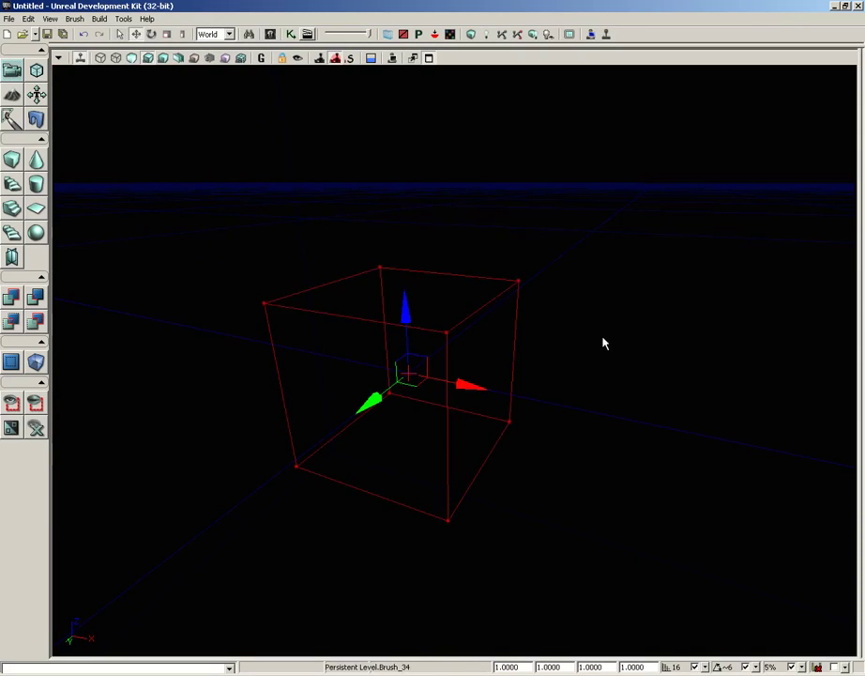
{"action": "right_click_drag", "start_coordinate": [603, 344], "coordinate": [579, 312]}
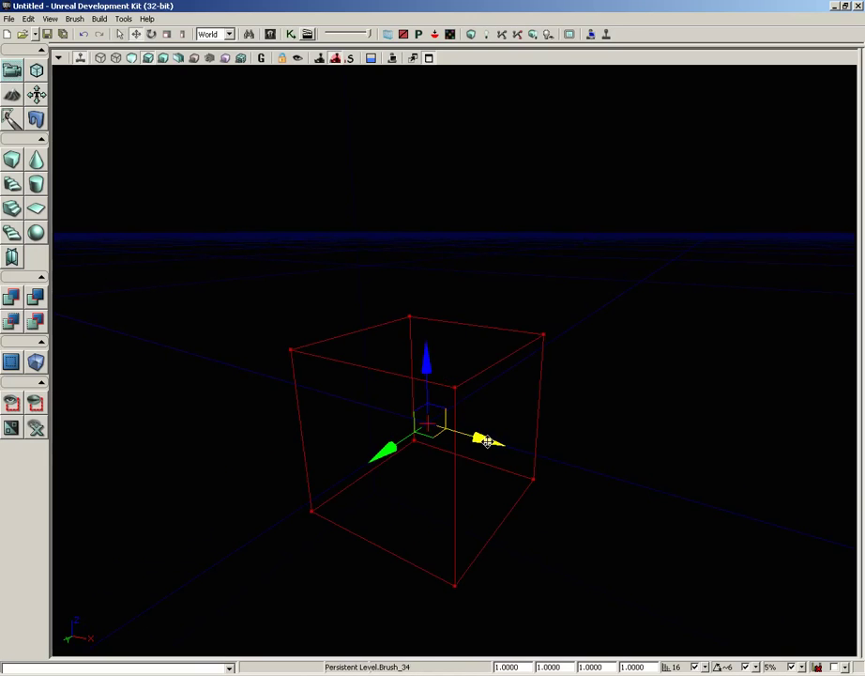
{"action": "mouse_move", "coordinate": [492, 440]}
{"action": "left_mouse_down"}
{"action": "mouse_move", "coordinate": [358, 402]}
{"action": "mouse_move", "coordinate": [442, 403]}
{"action": "mouse_move", "coordinate": [448, 419]}
{"action": "left_mouse_up"}
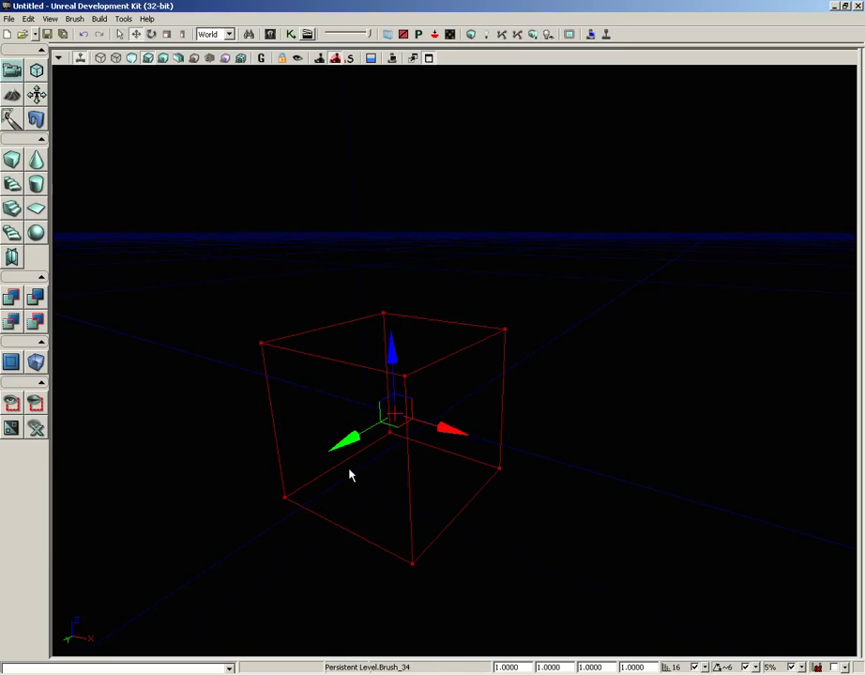
{"action": "left_click_drag", "start_coordinate": [344, 441], "coordinate": [457, 408]}
{"action": "mouse_move", "coordinate": [465, 309]}
{"action": "left_mouse_down"}
{"action": "mouse_move", "coordinate": [464, 228]}
{"action": "mouse_move", "coordinate": [466, 296]}
{"action": "left_mouse_up"}
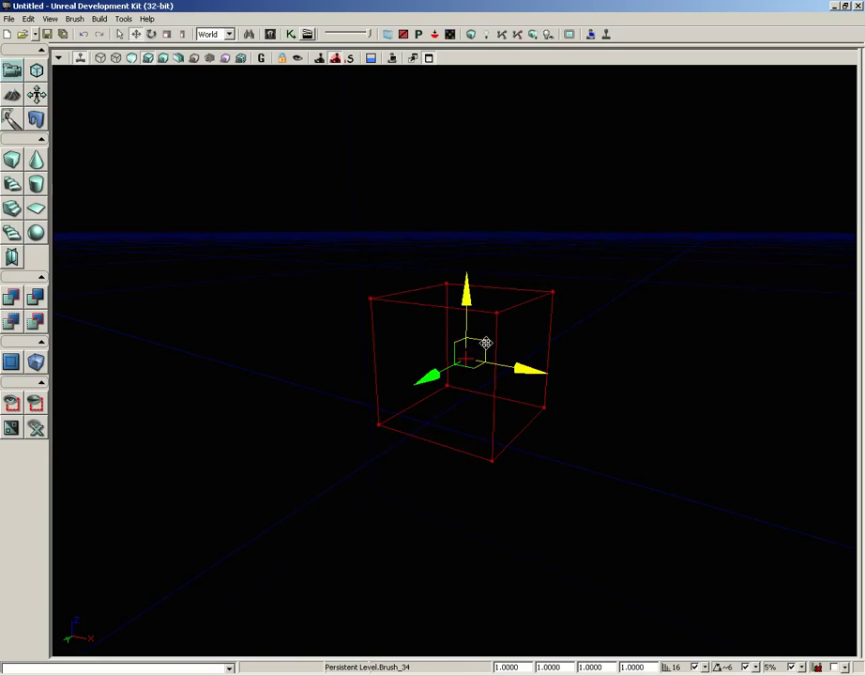
{"action": "mouse_move", "coordinate": [486, 342]}
{"action": "left_mouse_down"}
{"action": "mouse_move", "coordinate": [444, 342]}
{"action": "mouse_move", "coordinate": [538, 387]}
{"action": "mouse_move", "coordinate": [470, 270]}
{"action": "mouse_move", "coordinate": [453, 333]}
{"action": "mouse_move", "coordinate": [447, 329]}
{"action": "left_mouse_up"}
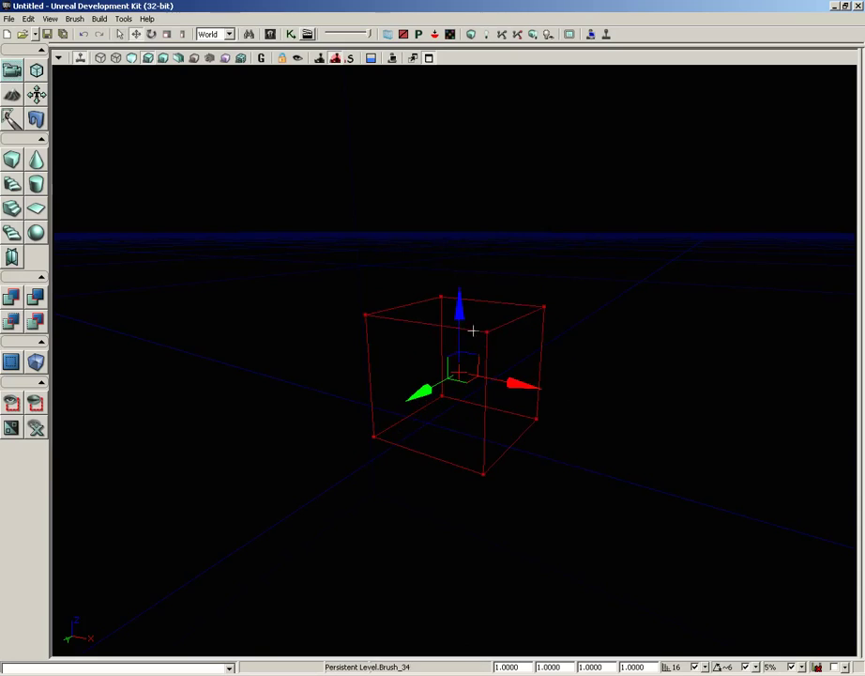
Rotate the cube brush about its Y axis using Rotation Mode
{"action": "left_click", "coordinate": [152, 35]}
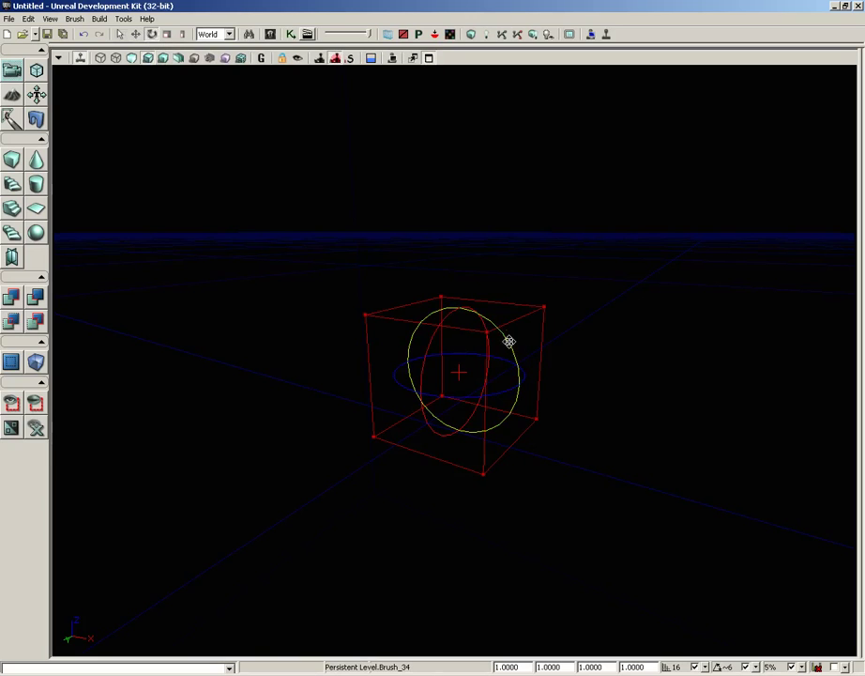
{"action": "mouse_move", "coordinate": [508, 342]}
{"action": "left_mouse_down"}
{"action": "mouse_move", "coordinate": [507, 385]}
{"action": "mouse_move", "coordinate": [435, 306]}
{"action": "mouse_move", "coordinate": [436, 353]}
{"action": "mouse_move", "coordinate": [423, 344]}
{"action": "mouse_move", "coordinate": [451, 280]}
{"action": "mouse_move", "coordinate": [413, 334]}
{"action": "mouse_move", "coordinate": [502, 323]}
{"action": "mouse_move", "coordinate": [510, 384]}
{"action": "mouse_move", "coordinate": [502, 380]}
{"action": "mouse_move", "coordinate": [571, 362]}
{"action": "mouse_move", "coordinate": [473, 365]}
{"action": "left_mouse_up"}
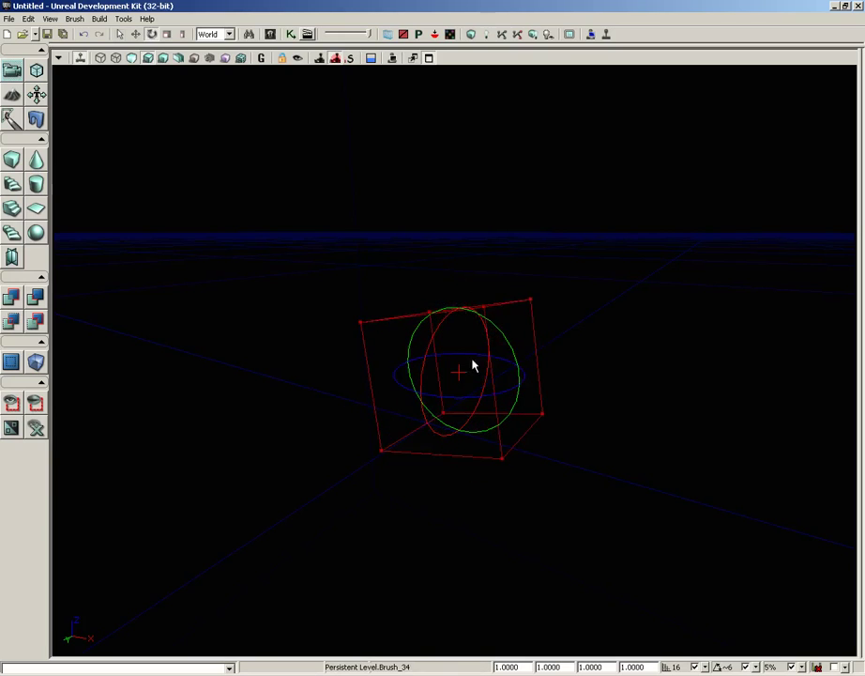
Enlarge the cube brush uniformly and stretch it further with non-uniform scaling along individual axes
{"action": "left_click", "coordinate": [168, 34]}
{"action": "mouse_move", "coordinate": [461, 302]}
{"action": "left_mouse_down"}
{"action": "mouse_move", "coordinate": [459, 195]}
{"action": "mouse_move", "coordinate": [450, 390]}
{"action": "mouse_move", "coordinate": [437, 271]}
{"action": "mouse_move", "coordinate": [430, 328]}
{"action": "mouse_move", "coordinate": [422, 319]}
{"action": "left_mouse_up"}
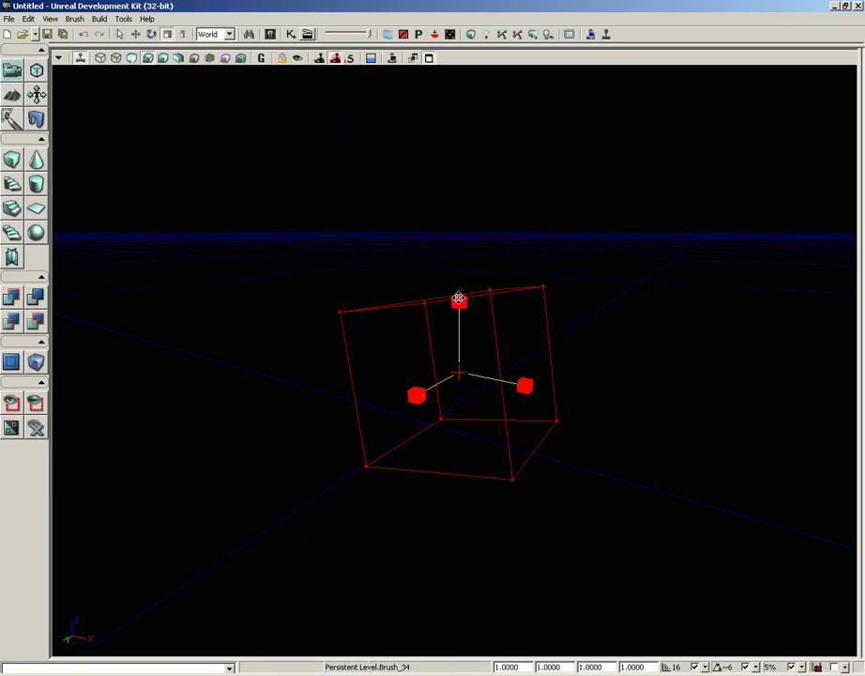
{"action": "left_click", "coordinate": [183, 37]}
{"action": "mouse_move", "coordinate": [531, 388]}
{"action": "left_mouse_down"}
{"action": "mouse_move", "coordinate": [436, 367]}
{"action": "mouse_move", "coordinate": [628, 367]}
{"action": "mouse_move", "coordinate": [432, 328]}
{"action": "mouse_move", "coordinate": [602, 354]}
{"action": "mouse_move", "coordinate": [496, 325]}
{"action": "mouse_move", "coordinate": [463, 338]}
{"action": "mouse_move", "coordinate": [460, 416]}
{"action": "mouse_move", "coordinate": [460, 299]}
{"action": "left_mouse_up"}
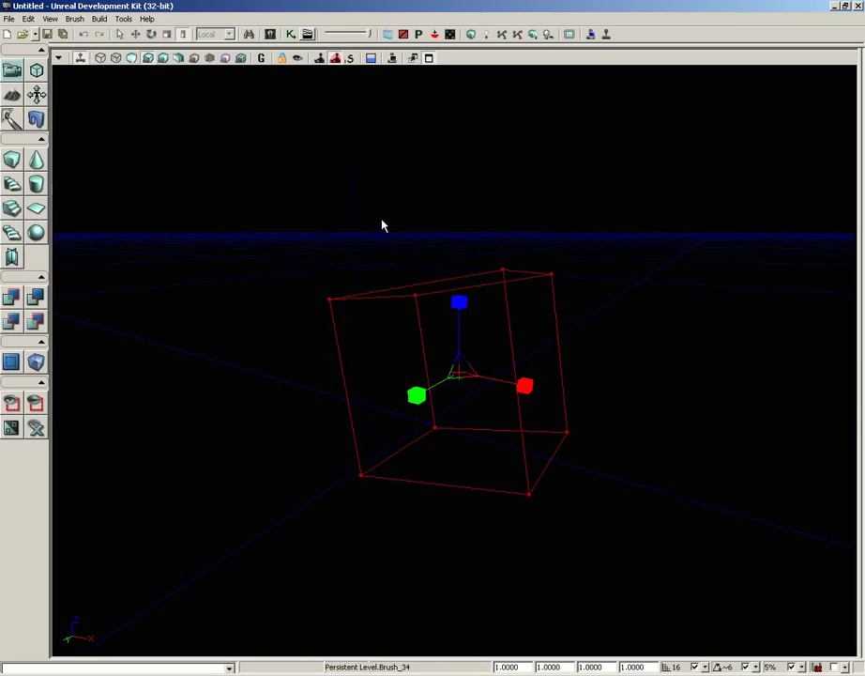
Switch to Selection Mode to hide the brush's transform widget, and return to uniform Scaling Mode
{"action": "left_click", "coordinate": [122, 36]}
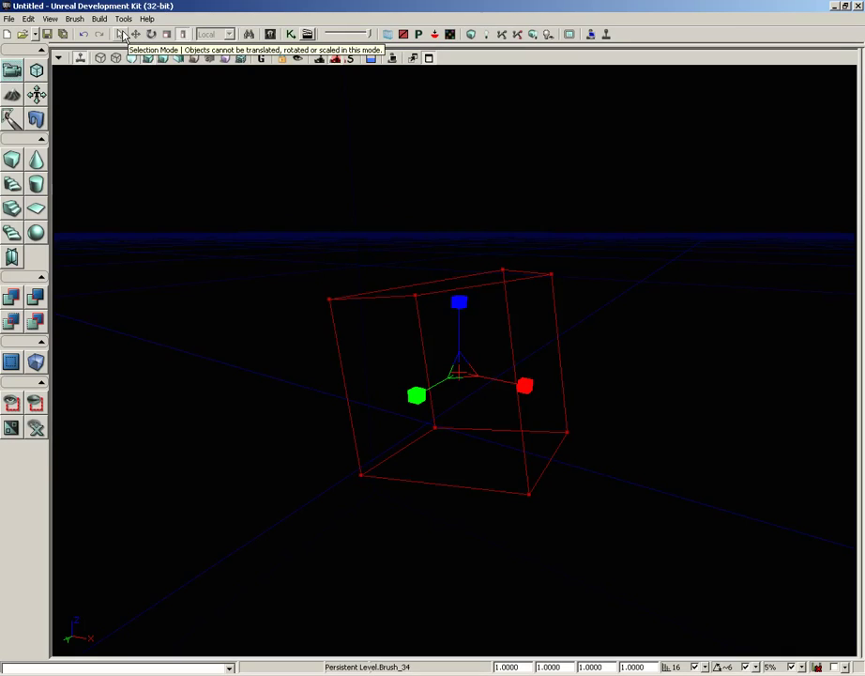
{"action": "left_click", "coordinate": [122, 36]}
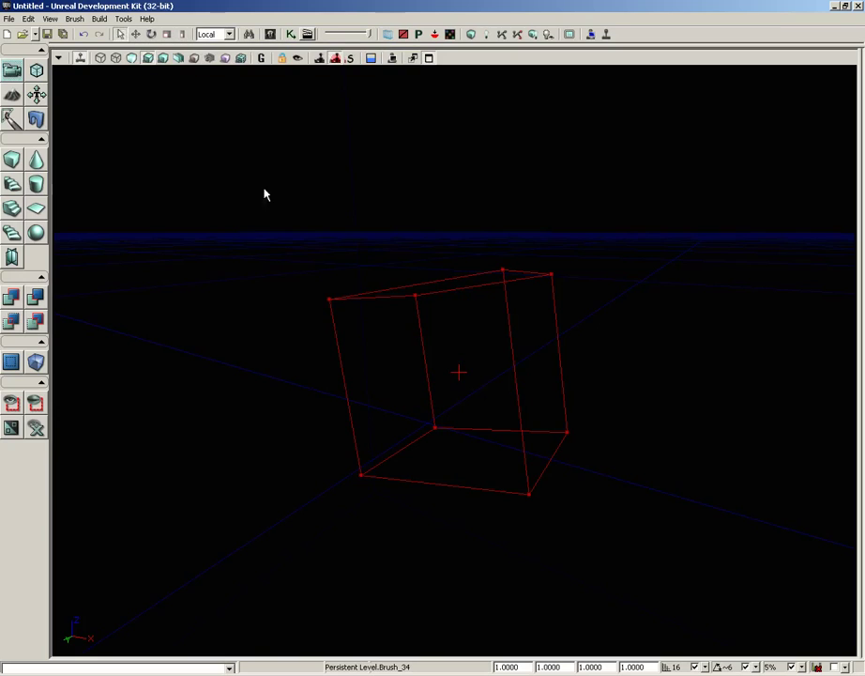
{"action": "scroll", "coordinate": [460, 368], "scroll_direction": "down", "scroll_amount": 2}
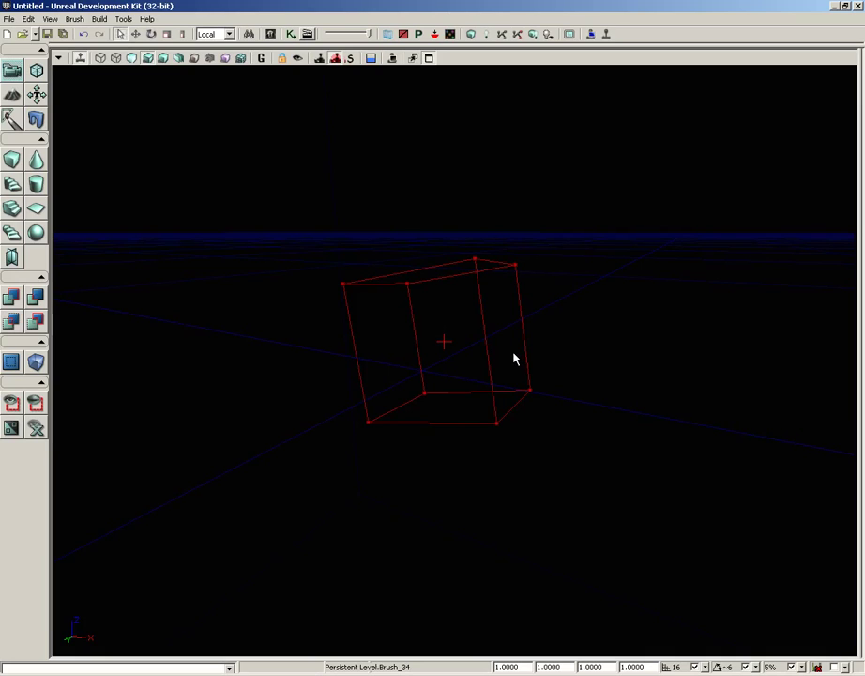
{"action": "left_click", "coordinate": [183, 34]}
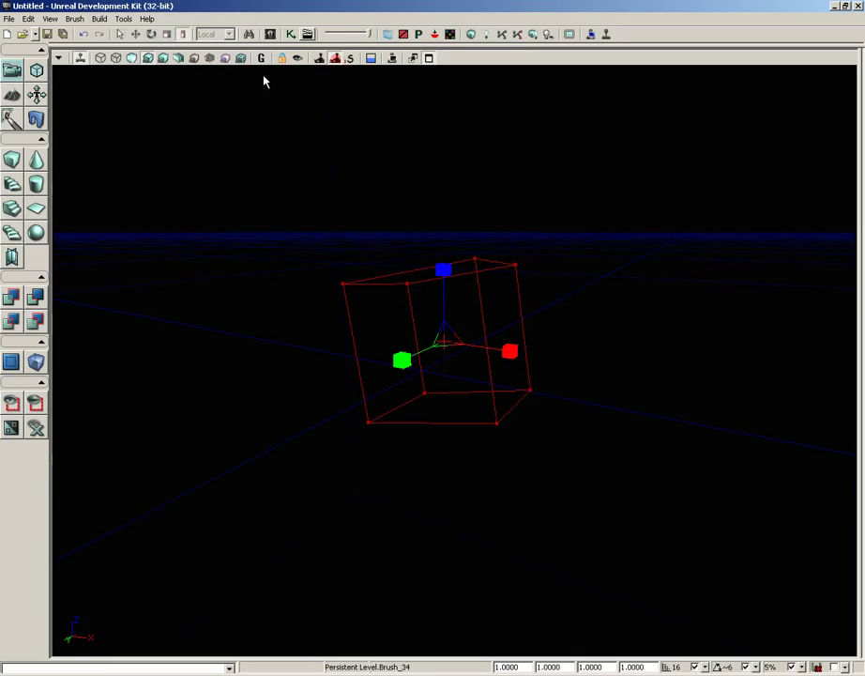
{"action": "left_click", "coordinate": [167, 34]}
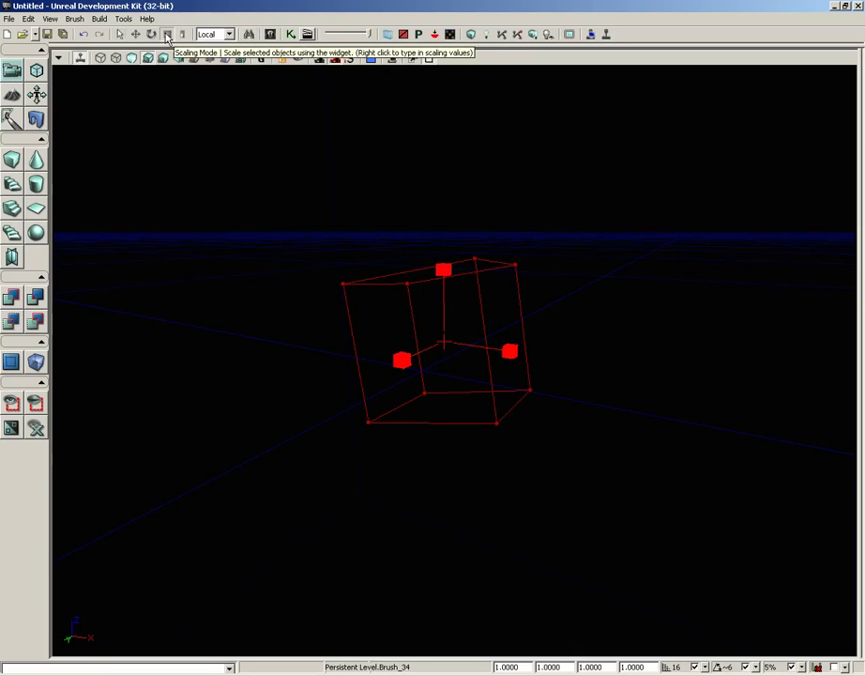
{"action": "left_click_drag", "start_coordinate": [321, 291], "coordinate": [333, 233]}
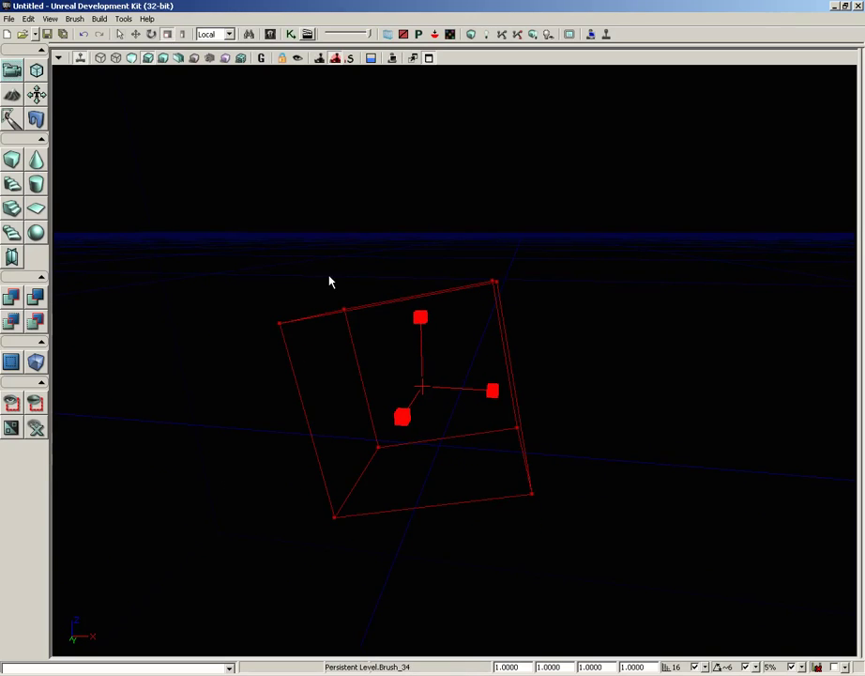
{"action": "mouse_move", "coordinate": [378, 234]}
{"action": "left_mouse_down"}
{"action": "mouse_move", "coordinate": [382, 259]}
{"action": "mouse_move", "coordinate": [334, 184]}
{"action": "left_mouse_up"}
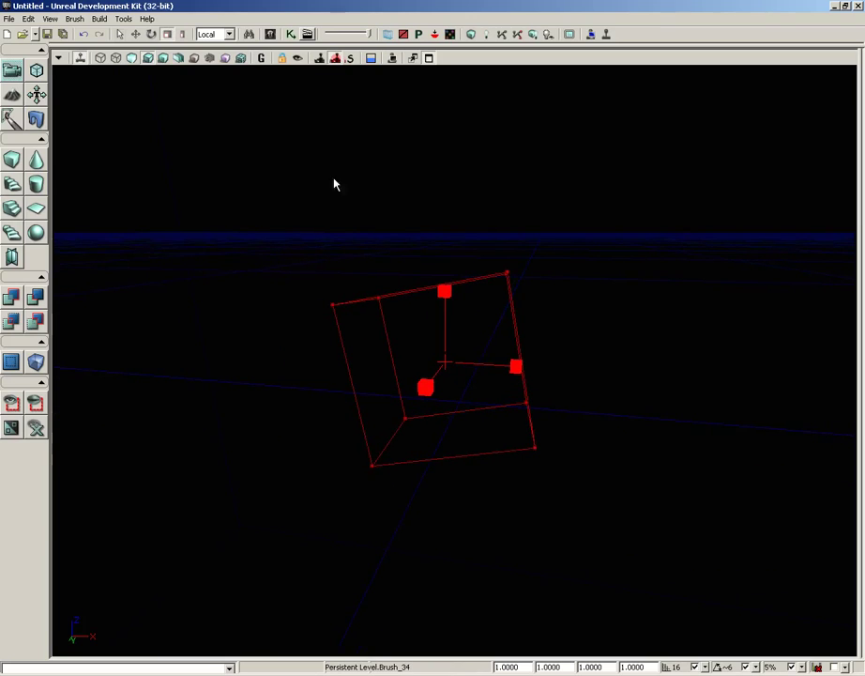
Open the recently used map VCTF-Sandstorm.udk
{"action": "left_click", "coordinate": [8, 18]}
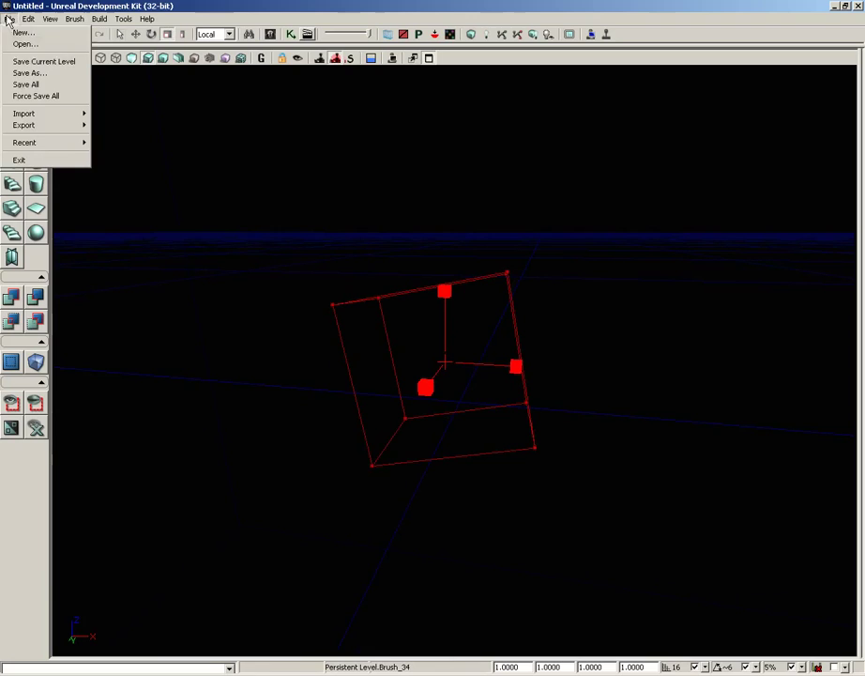
{"action": "mouse_move", "coordinate": [59, 148]}
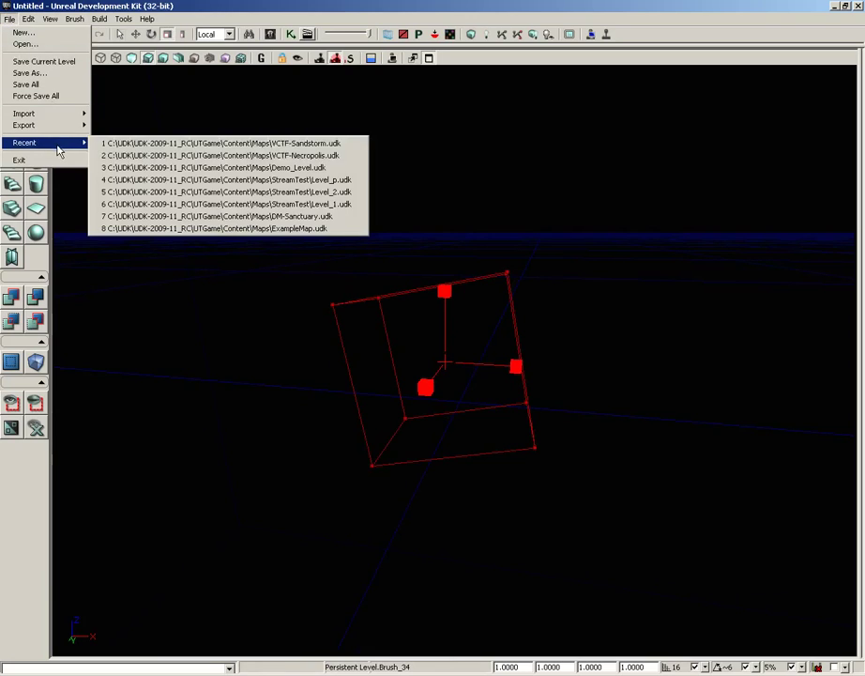
{"action": "left_click", "coordinate": [164, 155]}
{"action": "left_click", "coordinate": [430, 365]}
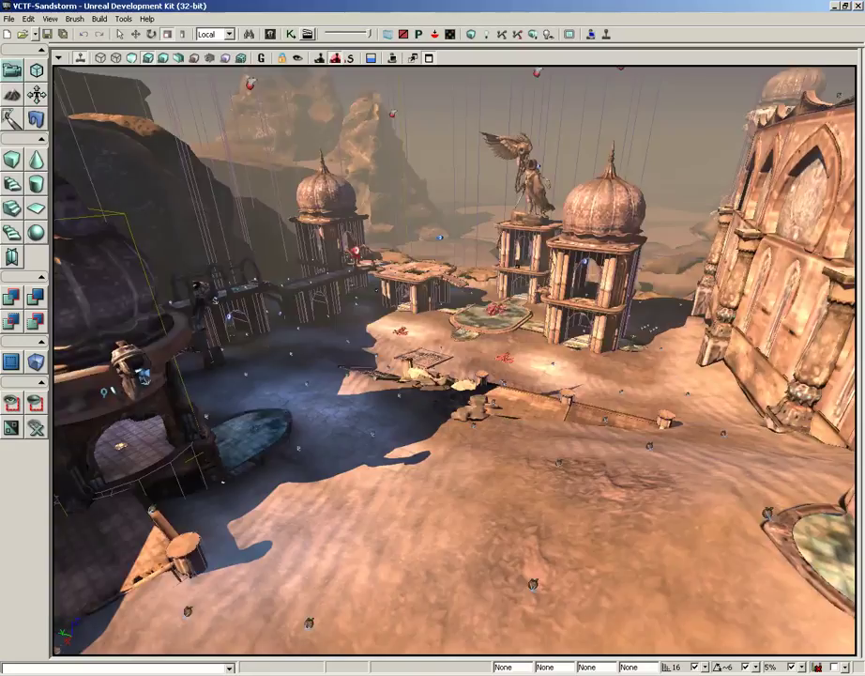
Select the ornate dome mesh on top of the tower opposite the winged statue and activate Translation Mode
{"action": "left_click_drag", "start_coordinate": [431, 365], "coordinate": [493, 328]}
{"action": "left_click", "coordinate": [492, 404]}
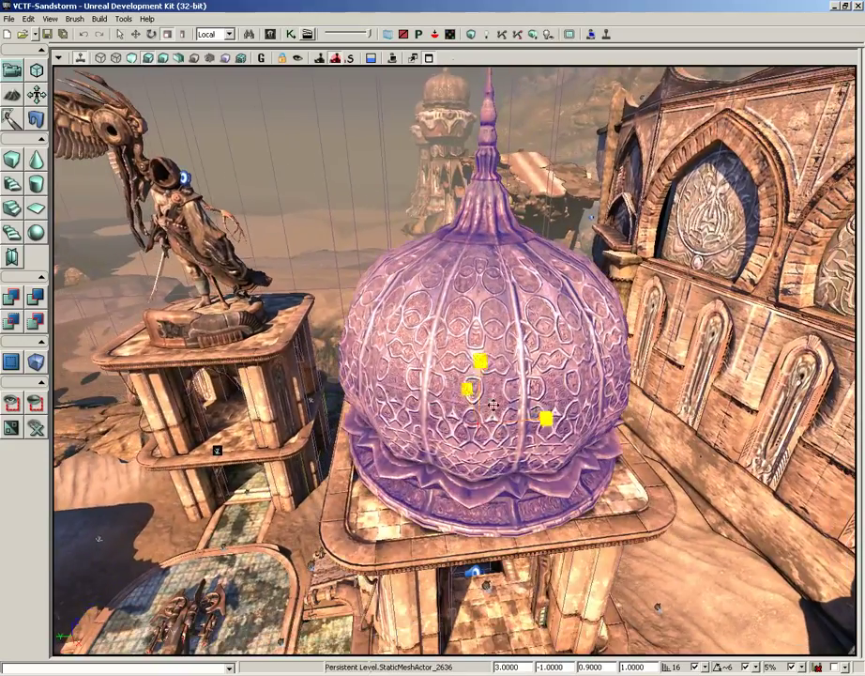
{"action": "right_click_drag", "start_coordinate": [689, 532], "coordinate": [700, 511]}
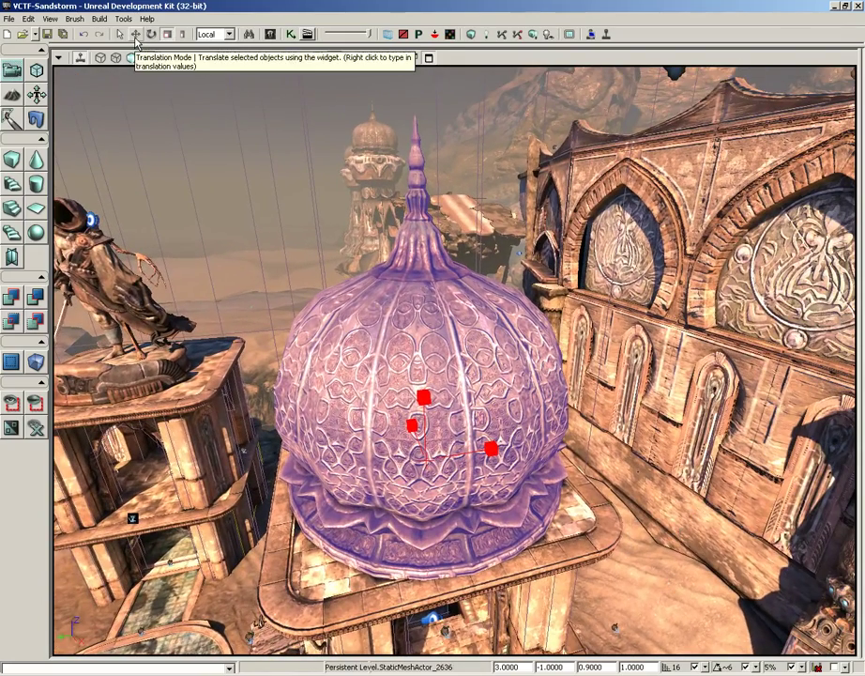
{"action": "left_click", "coordinate": [135, 37]}
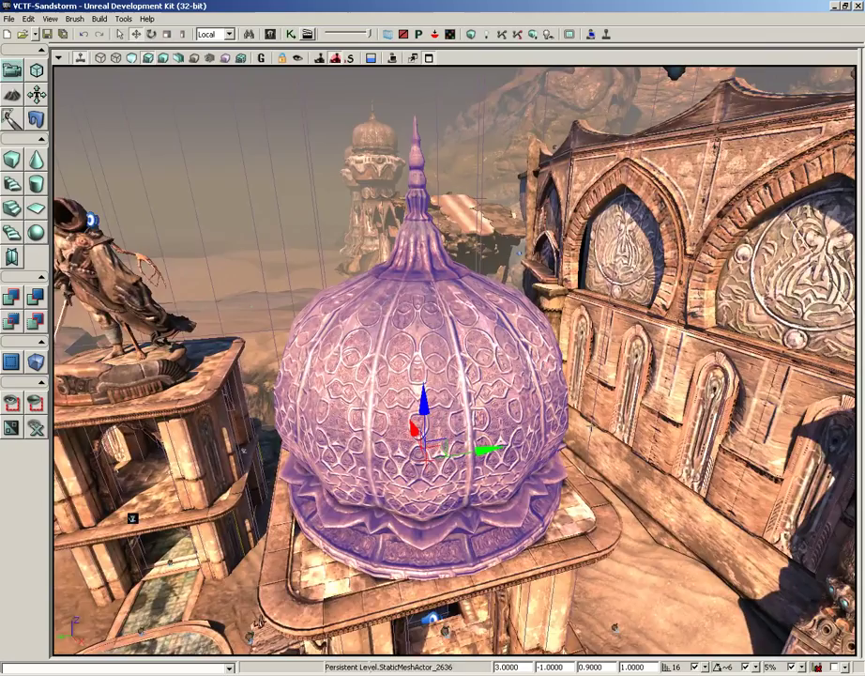
{"action": "left_click_drag", "start_coordinate": [398, 356], "coordinate": [441, 404]}
{"action": "right_click_drag", "start_coordinate": [441, 404], "coordinate": [535, 404]}
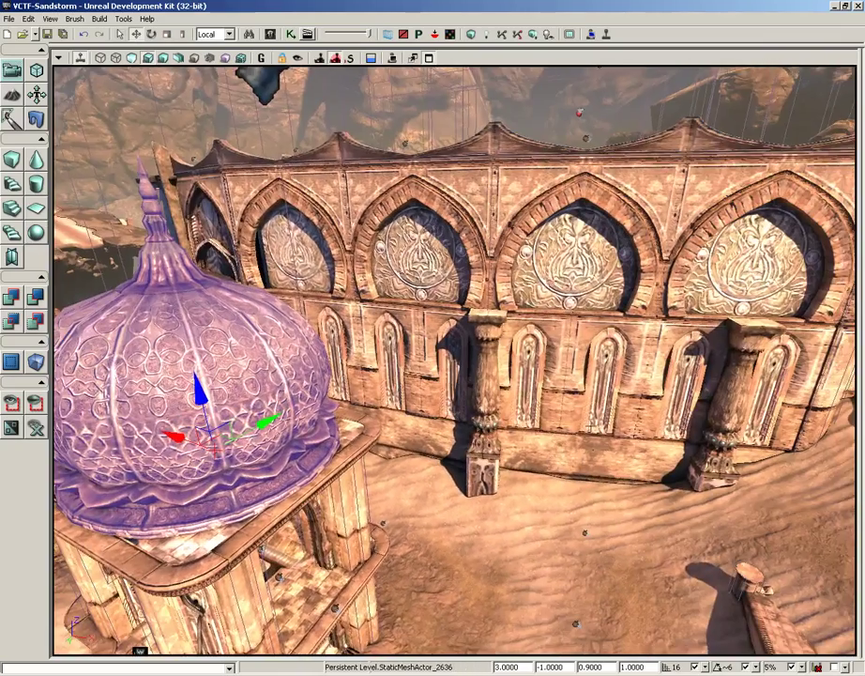
Keep the reference coordinate system on Local and move the dome sideways off its tower along its X axis
{"action": "left_click", "coordinate": [217, 34]}
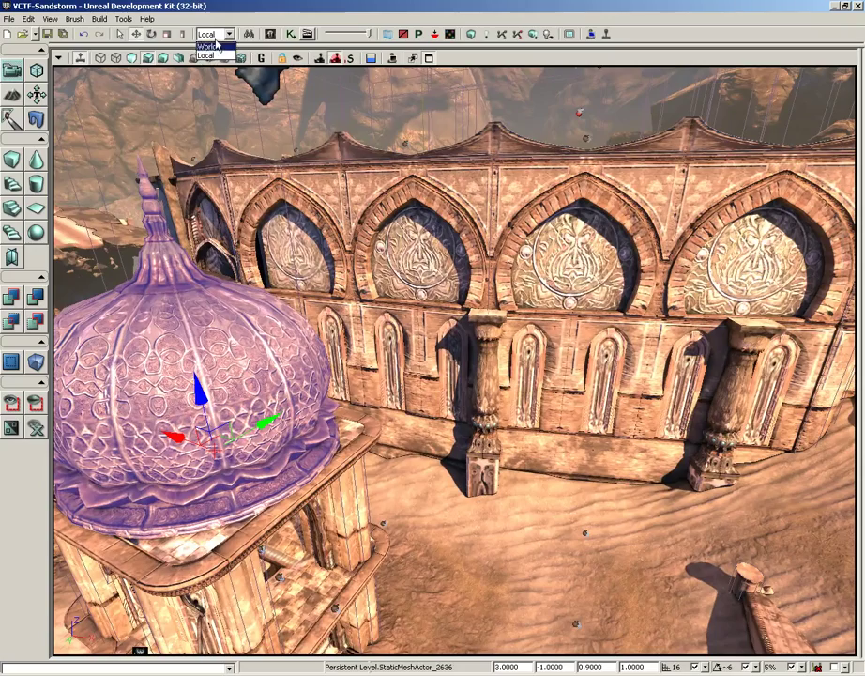
{"action": "left_click", "coordinate": [218, 38]}
{"action": "key", "text": "f"}
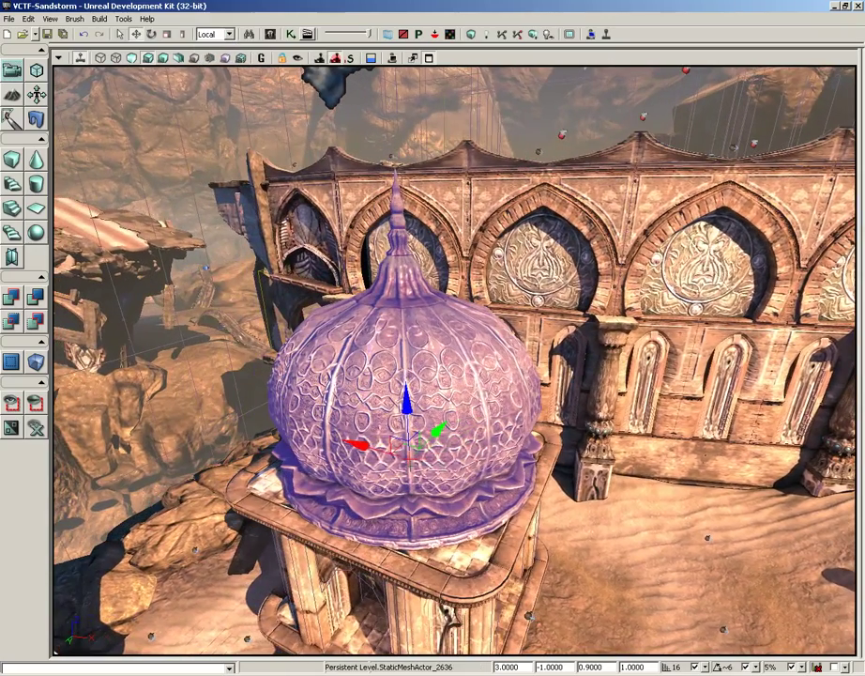
{"action": "left_click_drag", "start_coordinate": [355, 443], "coordinate": [526, 493]}
{"action": "left_click_drag", "start_coordinate": [364, 372], "coordinate": [436, 434]}
{"action": "right_click_drag", "start_coordinate": [364, 372], "coordinate": [348, 415]}
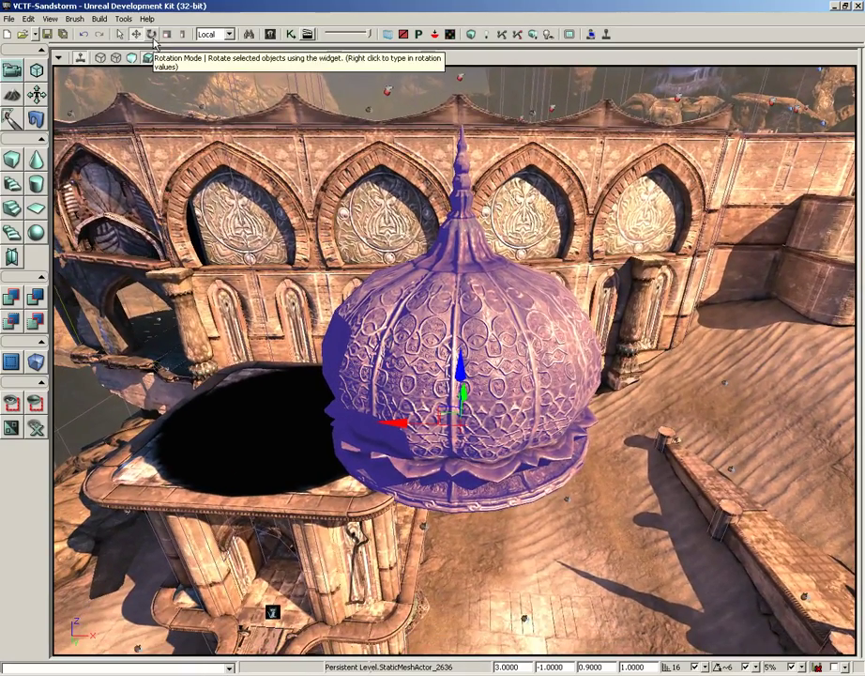
{"action": "left_click_drag", "start_coordinate": [527, 336], "coordinate": [523, 350]}
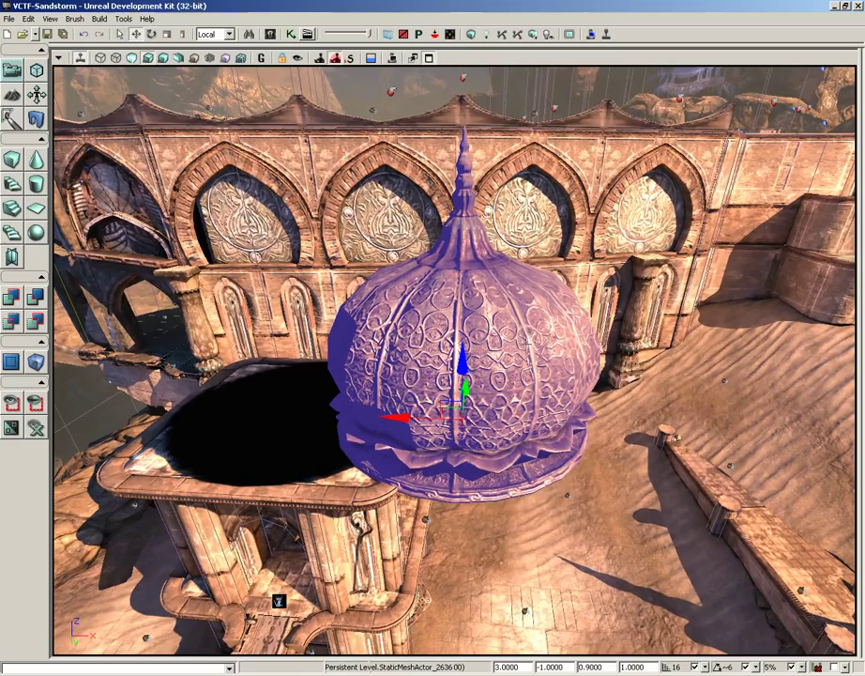
Tilt the dome over sideways about its local Y axis and return to Translation Mode
{"action": "key", "text": "space"}
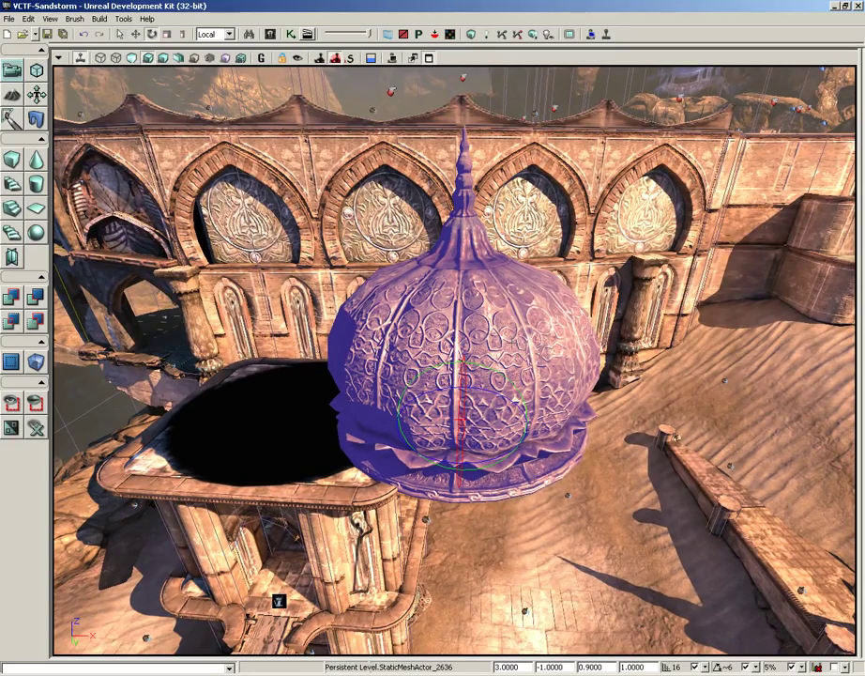
{"action": "left_click_drag", "start_coordinate": [493, 364], "coordinate": [353, 264]}
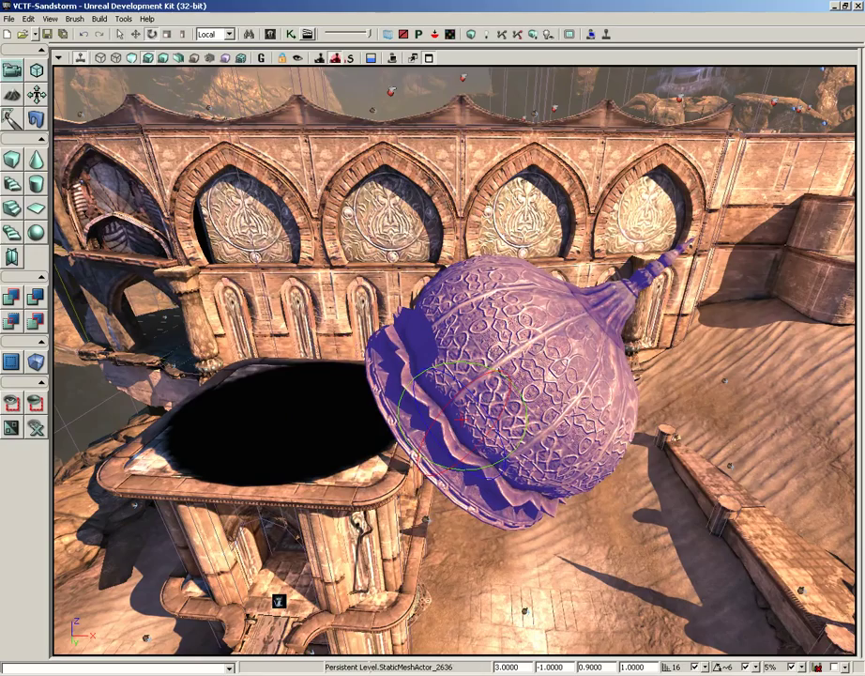
{"action": "left_click", "coordinate": [136, 34]}
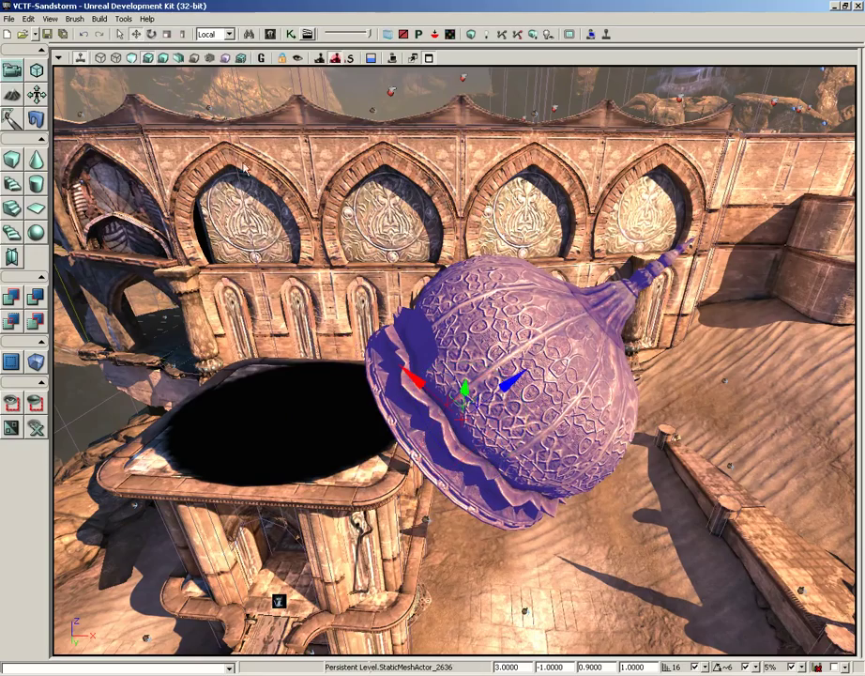
{"action": "right_click_drag", "start_coordinate": [345, 192], "coordinate": [364, 230]}
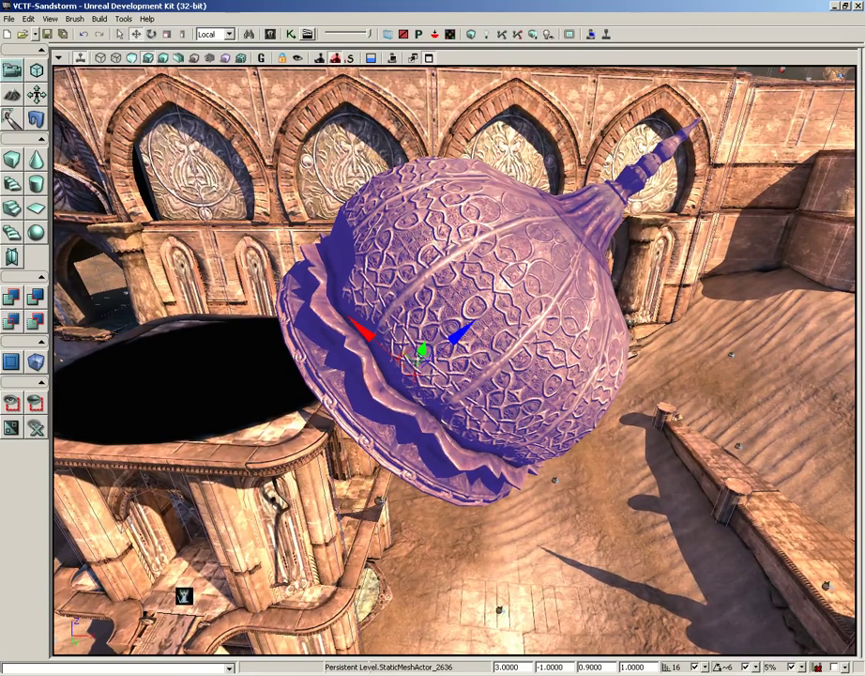
Set the reference coordinate system to World and slide the tilted dome along the world X axis
{"action": "left_click", "coordinate": [228, 34]}
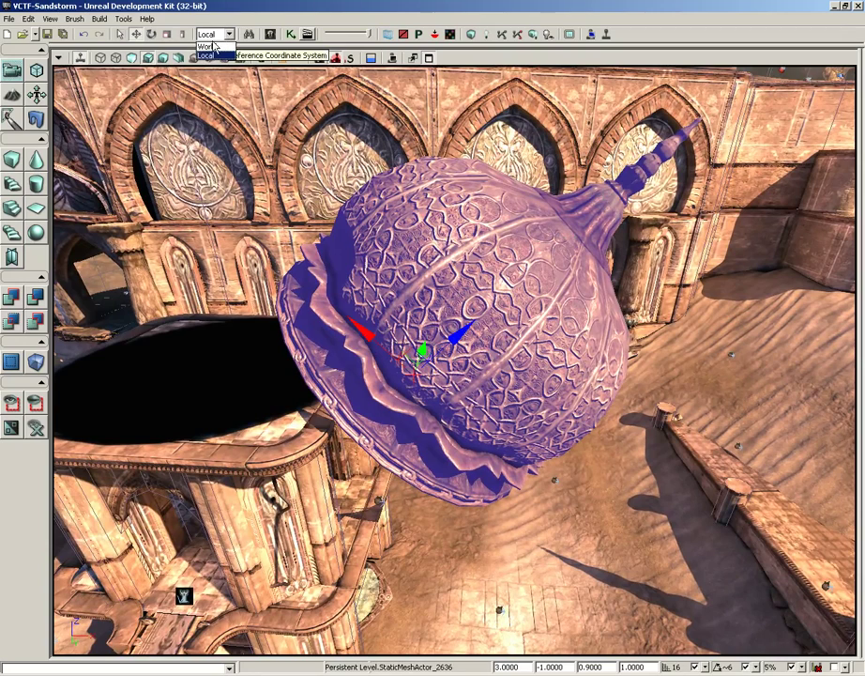
{"action": "left_click", "coordinate": [208, 45]}
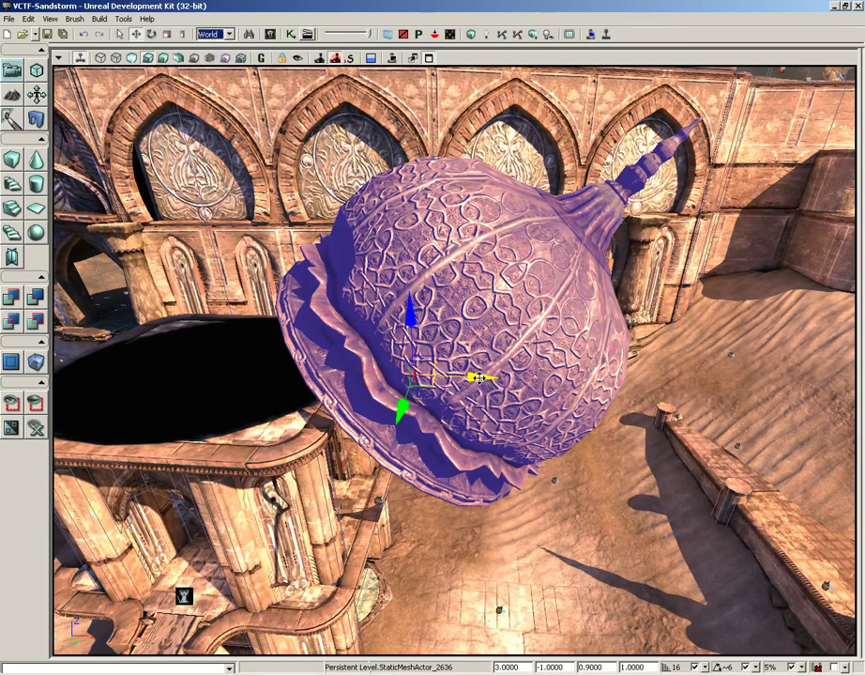
{"action": "left_click_drag", "start_coordinate": [483, 376], "coordinate": [455, 349]}
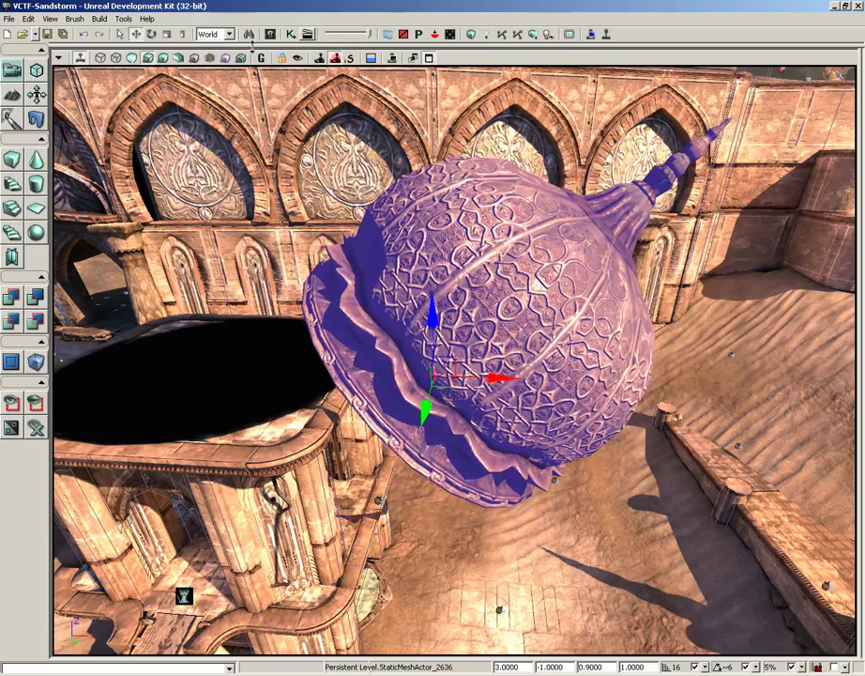
Set the reference coordinate system to Local and move the tilted dome along its own X axis
{"action": "left_click", "coordinate": [228, 35]}
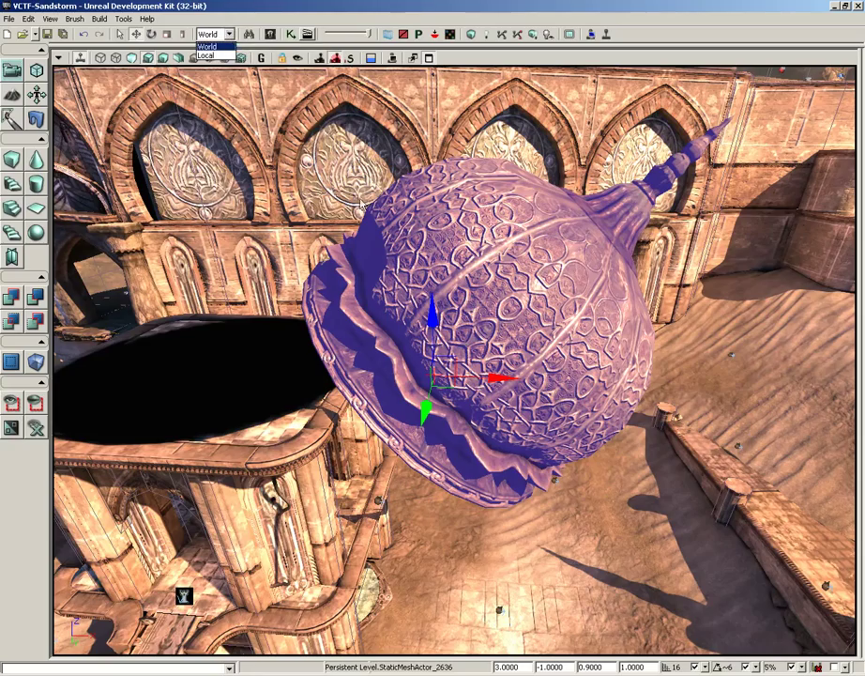
{"action": "left_click", "coordinate": [213, 57]}
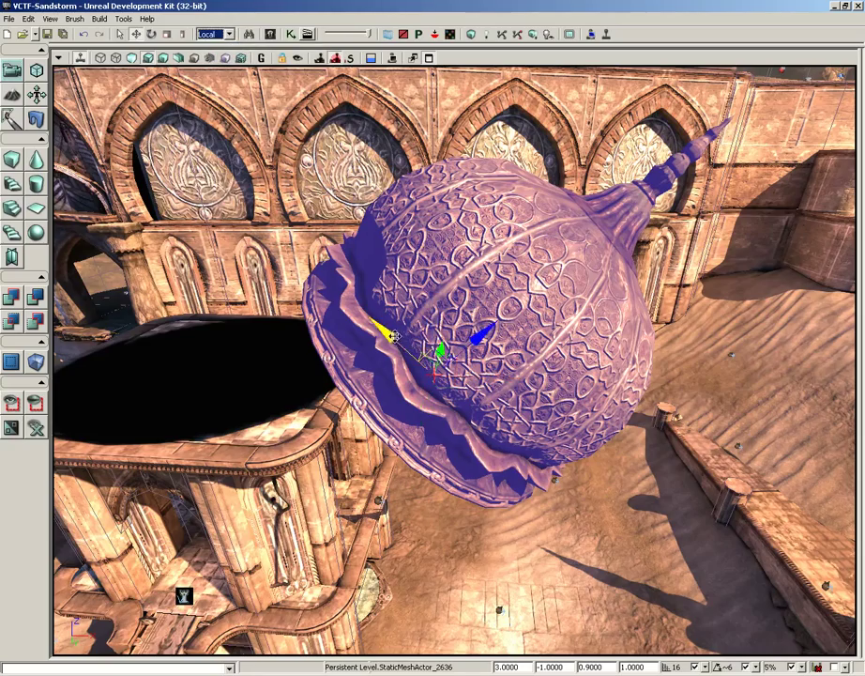
{"action": "left_click_drag", "start_coordinate": [385, 331], "coordinate": [357, 323]}
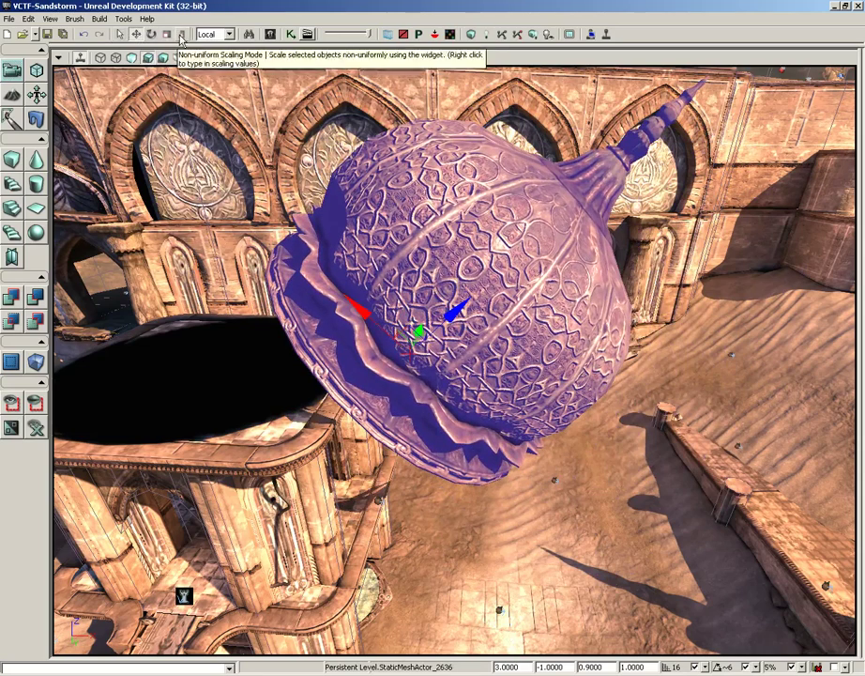